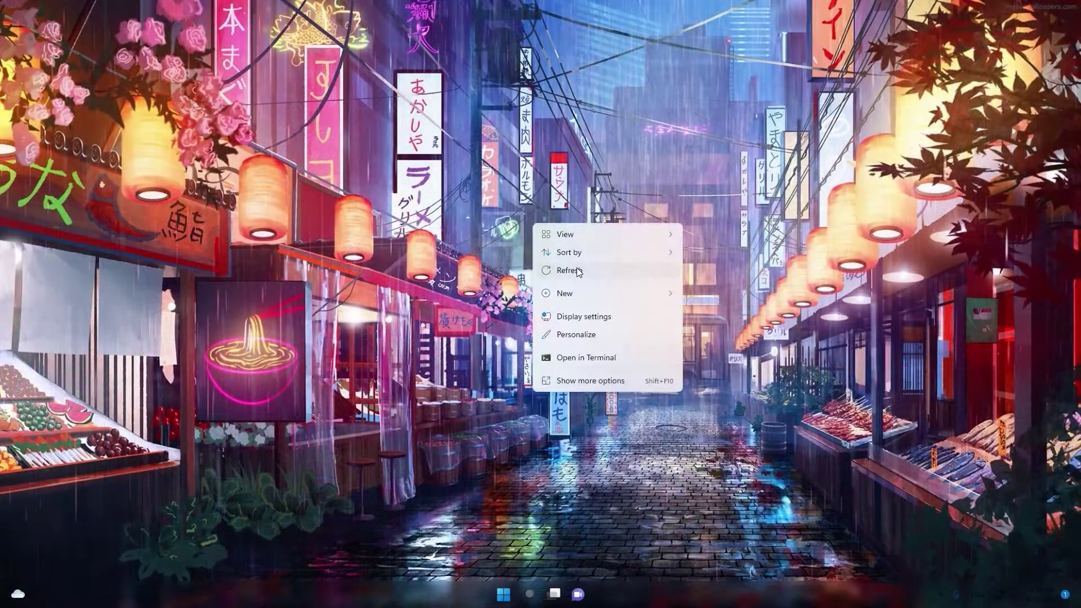
Refresh the desktop, then bring up the expanded desktop context menu via Show more options
{"action": "left_click", "coordinate": [578, 272]}
{"action": "right_click", "coordinate": [568, 240]}
{"action": "left_click", "coordinate": [616, 285]}
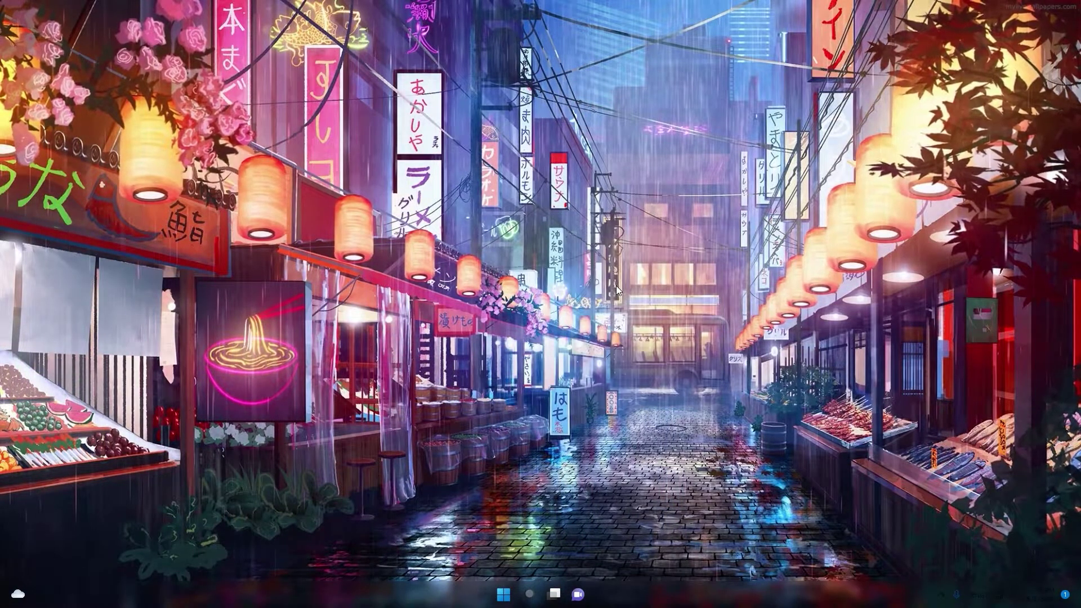
{"action": "right_click", "coordinate": [617, 286]}
{"action": "left_click", "coordinate": [687, 441]}
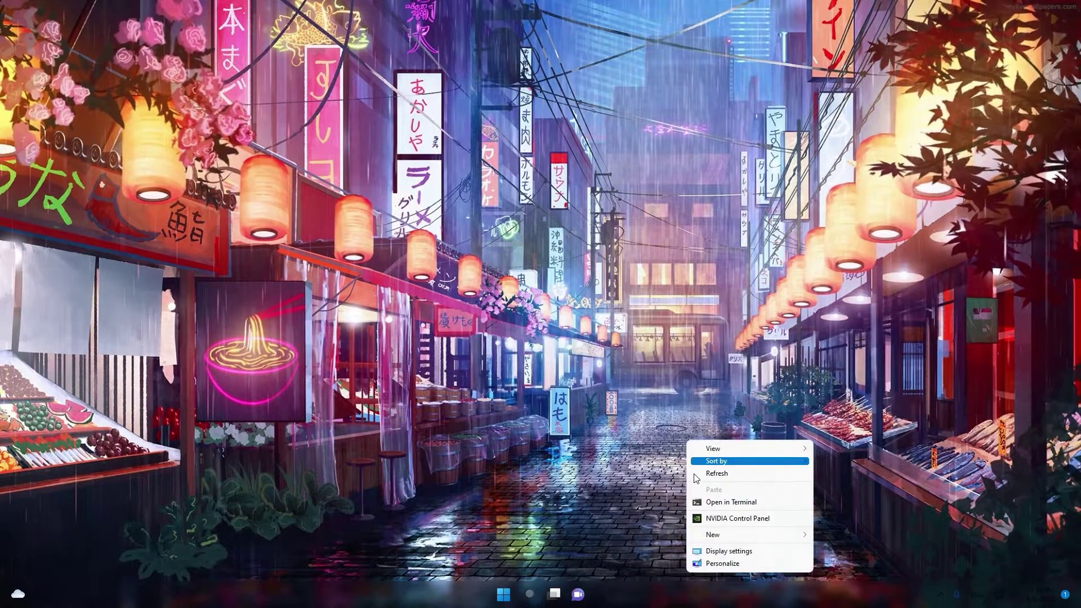
Launch NVIDIA Control Panel, try the custom quality preference, then revert to 'Let the 3D application decide'
{"action": "left_click", "coordinate": [724, 520]}
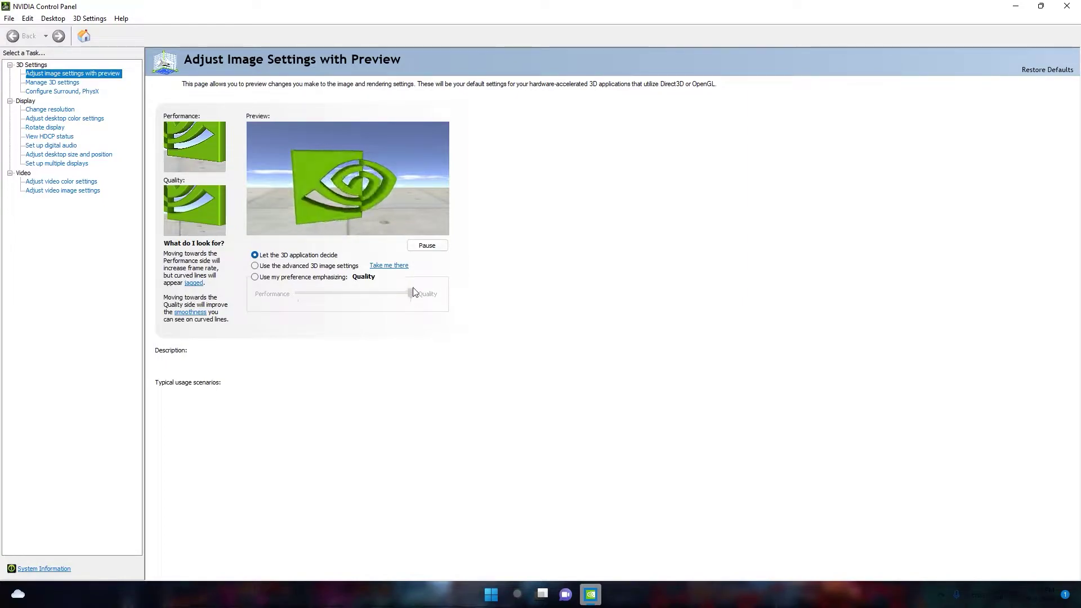
{"action": "mouse_move", "coordinate": [411, 296]}
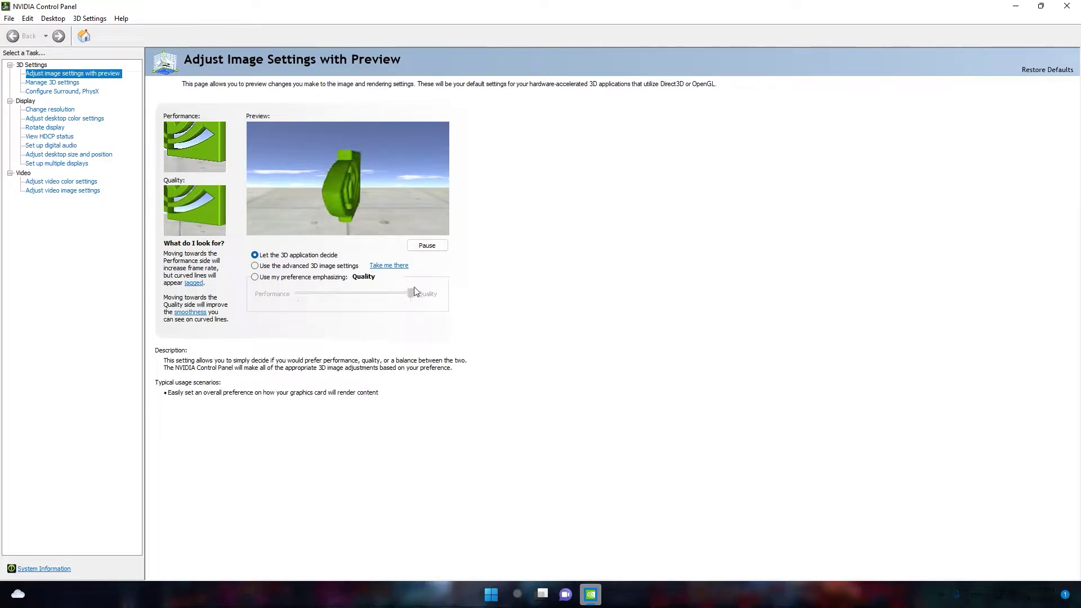
{"action": "left_click", "coordinate": [257, 279]}
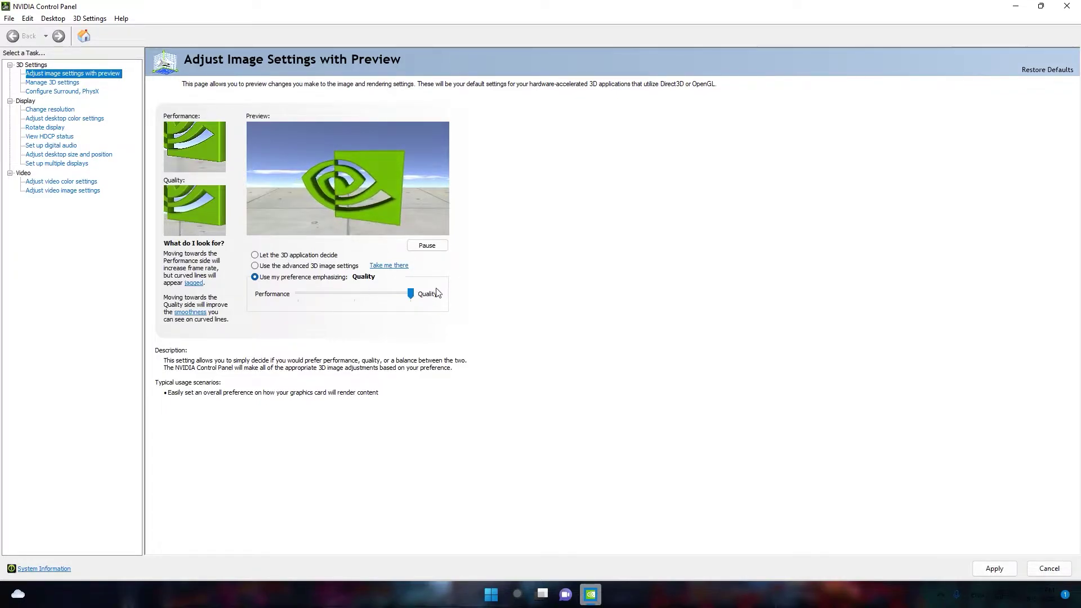
{"action": "left_click", "coordinate": [256, 257]}
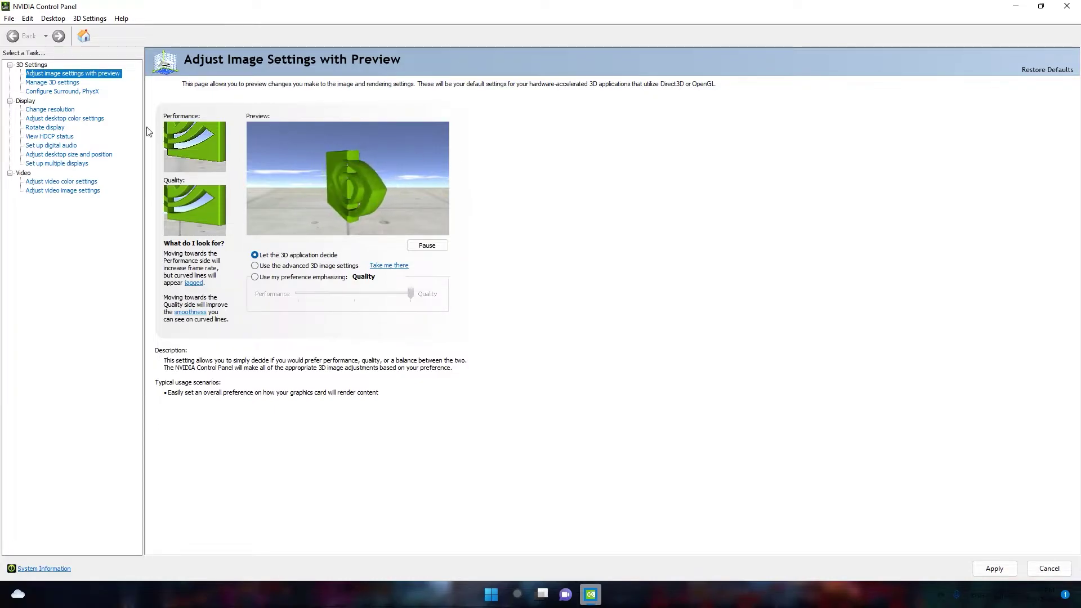
{"action": "left_click", "coordinate": [62, 84]}
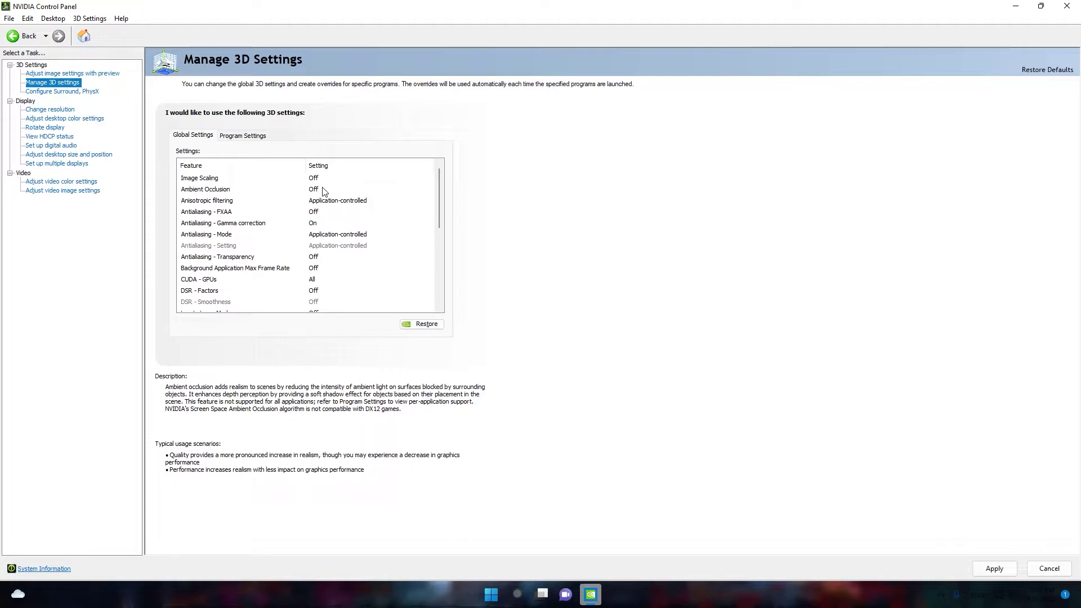
{"action": "scroll", "coordinate": [324, 192], "scroll_direction": "down", "scroll_amount": 1}
{"action": "scroll", "coordinate": [324, 191], "scroll_direction": "up", "scroll_amount": 1}
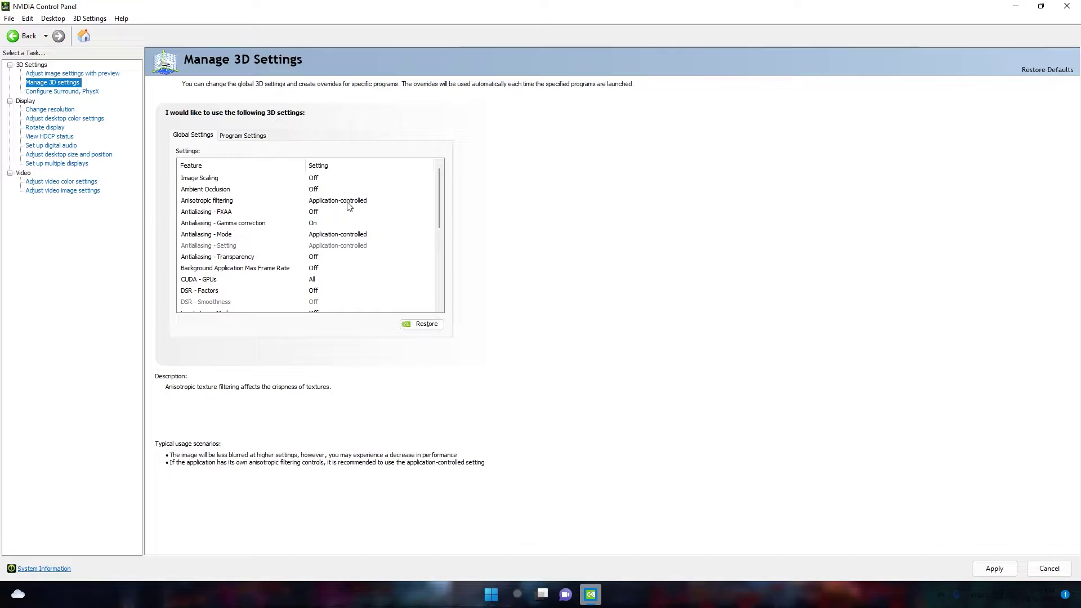
{"action": "scroll", "coordinate": [361, 204], "scroll_direction": "down", "scroll_amount": 1}
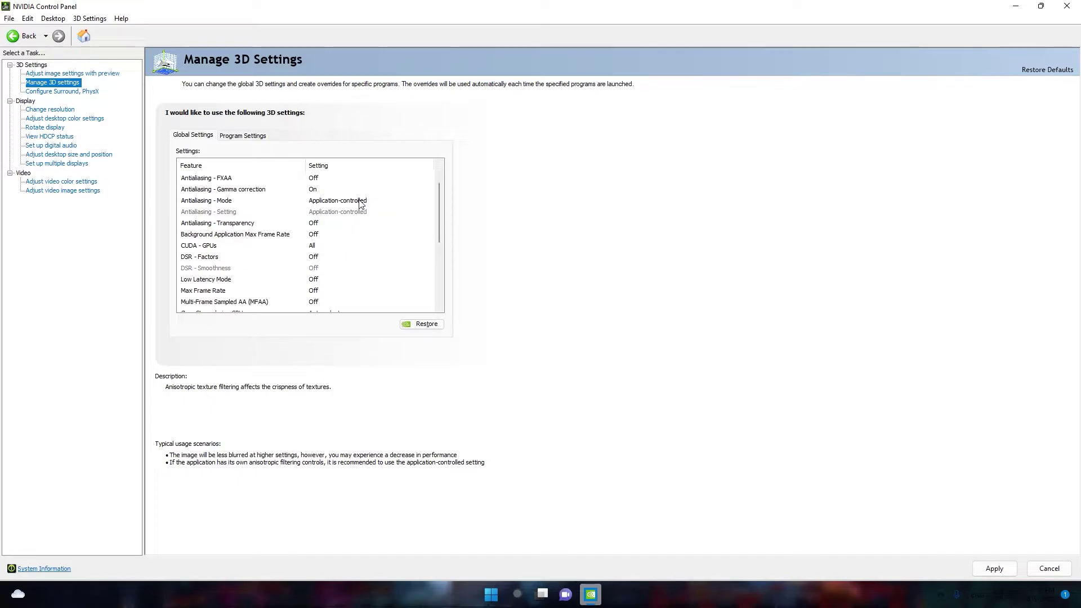
{"action": "scroll", "coordinate": [228, 212], "scroll_direction": "up", "scroll_amount": 1}
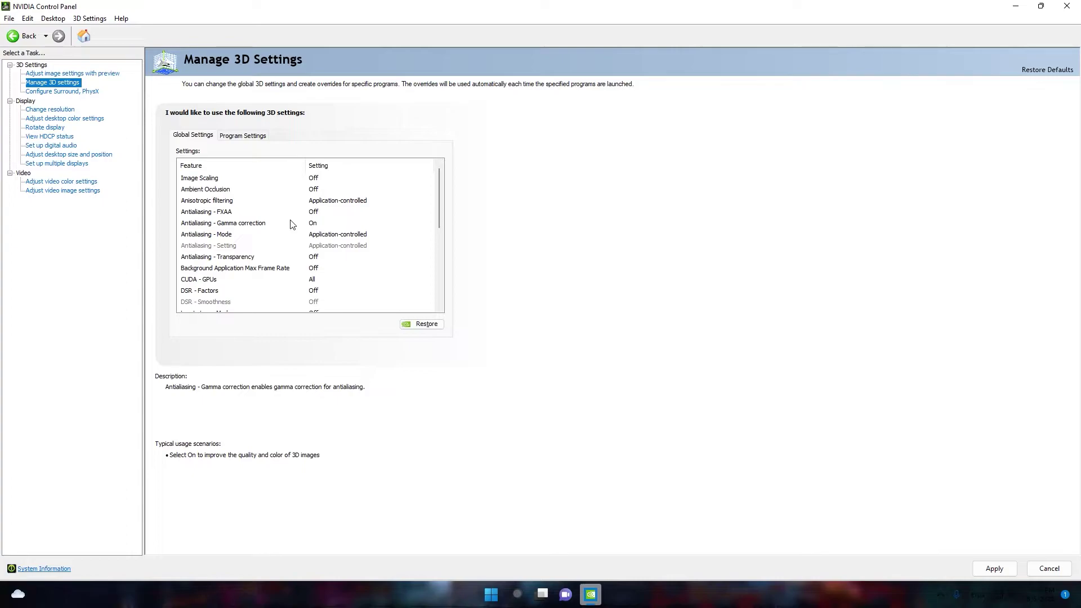
{"action": "scroll", "coordinate": [313, 225], "scroll_direction": "down", "scroll_amount": 1}
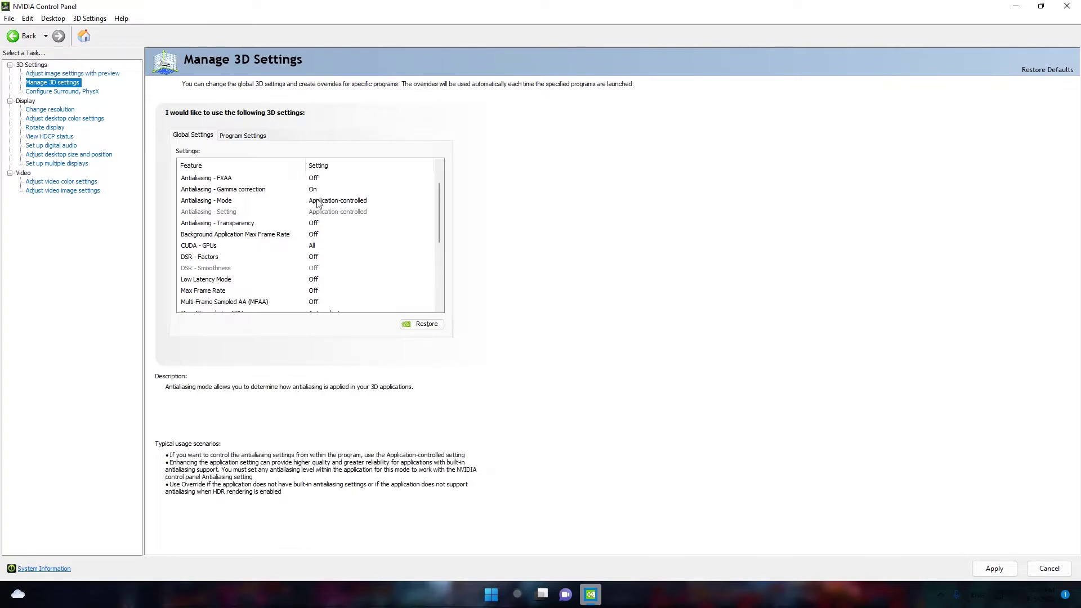
{"action": "scroll", "coordinate": [317, 203], "scroll_direction": "up", "scroll_amount": 1}
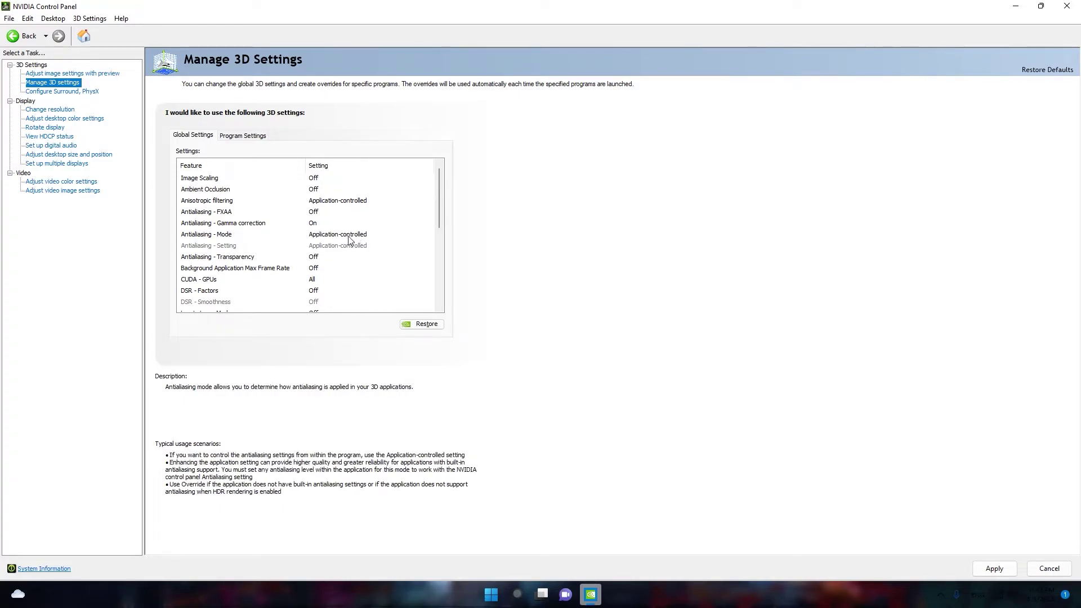
{"action": "scroll", "coordinate": [341, 246], "scroll_direction": "down", "scroll_amount": 1}
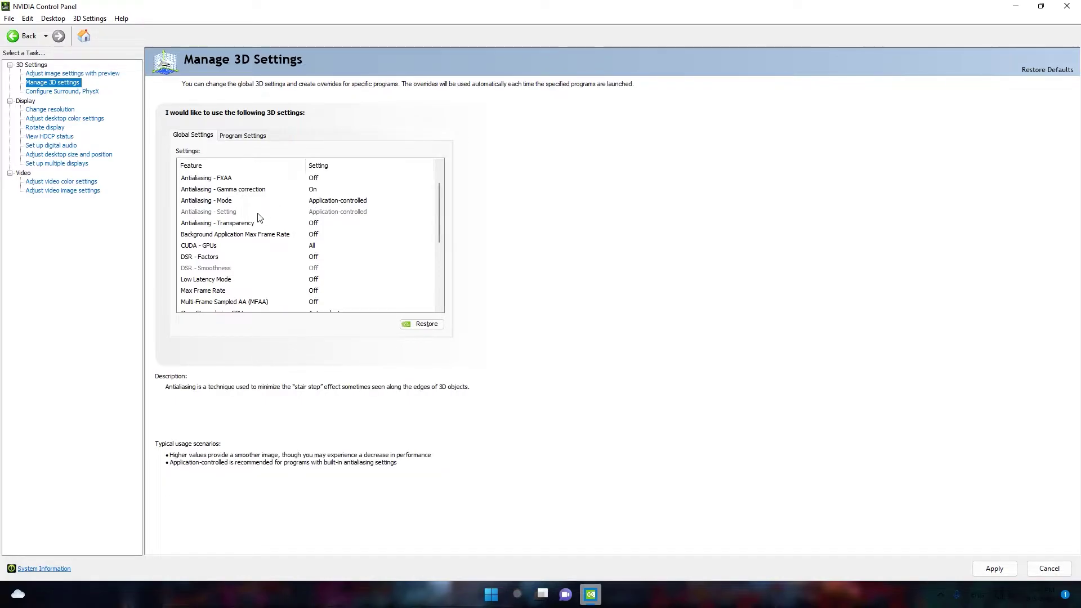
{"action": "scroll", "coordinate": [258, 231], "scroll_direction": "down", "scroll_amount": 1}
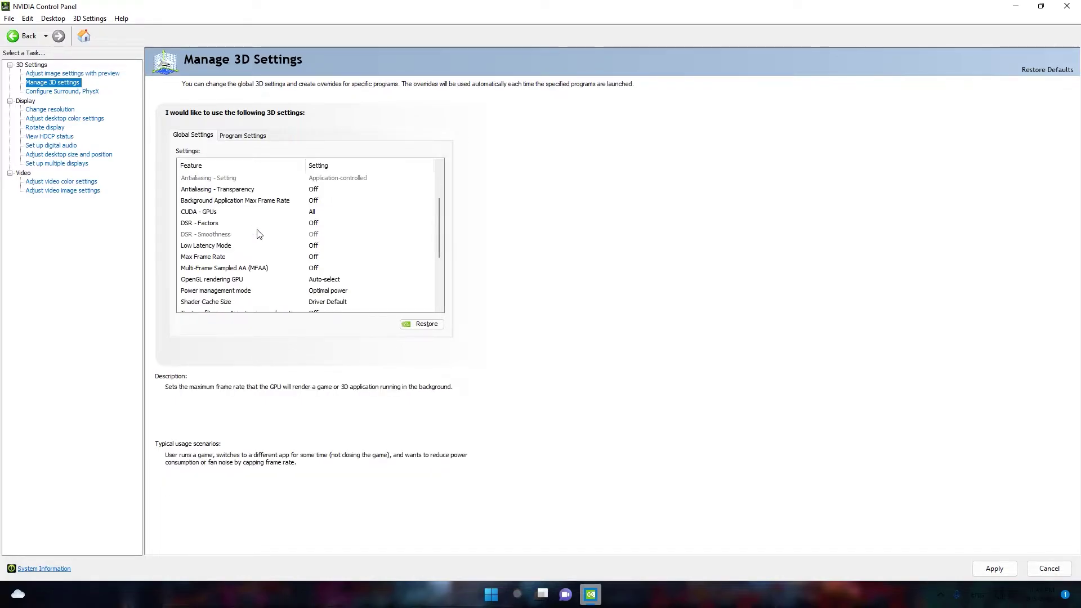
Open the value list for Background Application Max Frame Rate, leaving it at Off
{"action": "left_click", "coordinate": [280, 202]}
{"action": "left_click", "coordinate": [280, 202]}
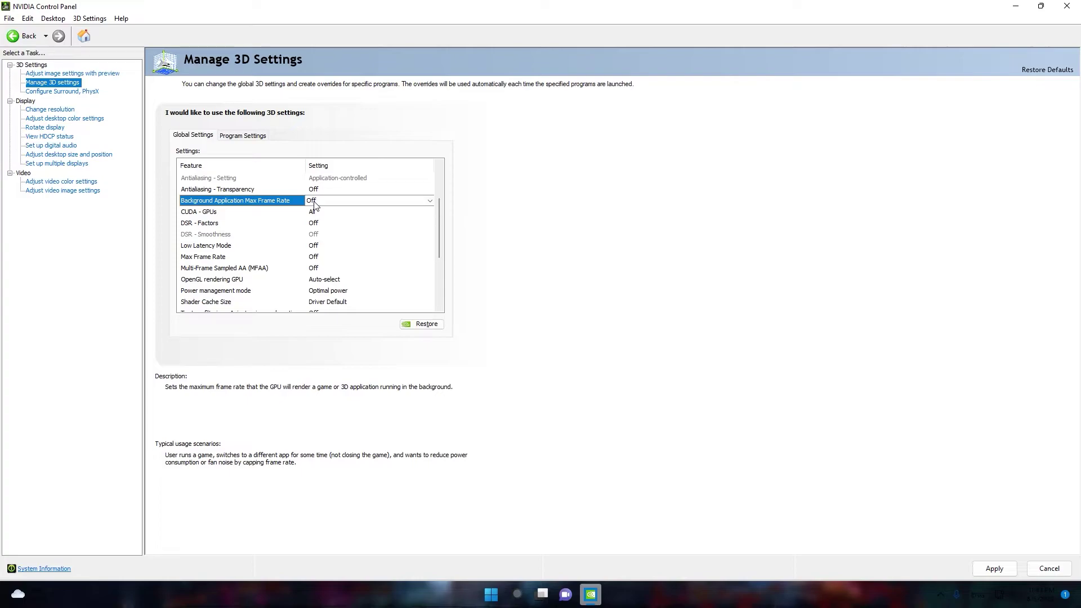
{"action": "mouse_move", "coordinate": [297, 211]}
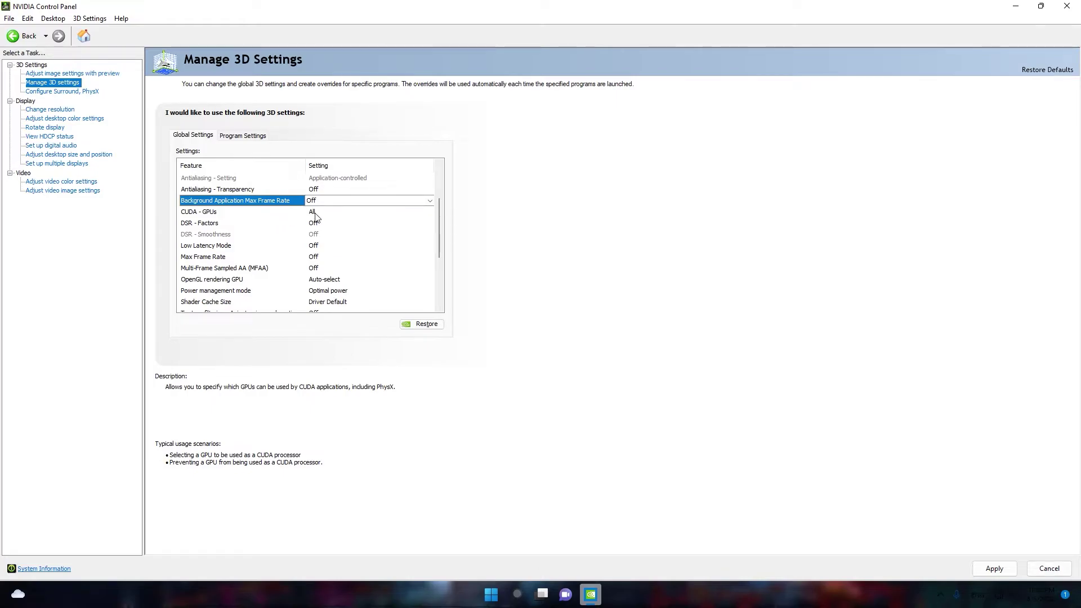
{"action": "mouse_move", "coordinate": [272, 225]}
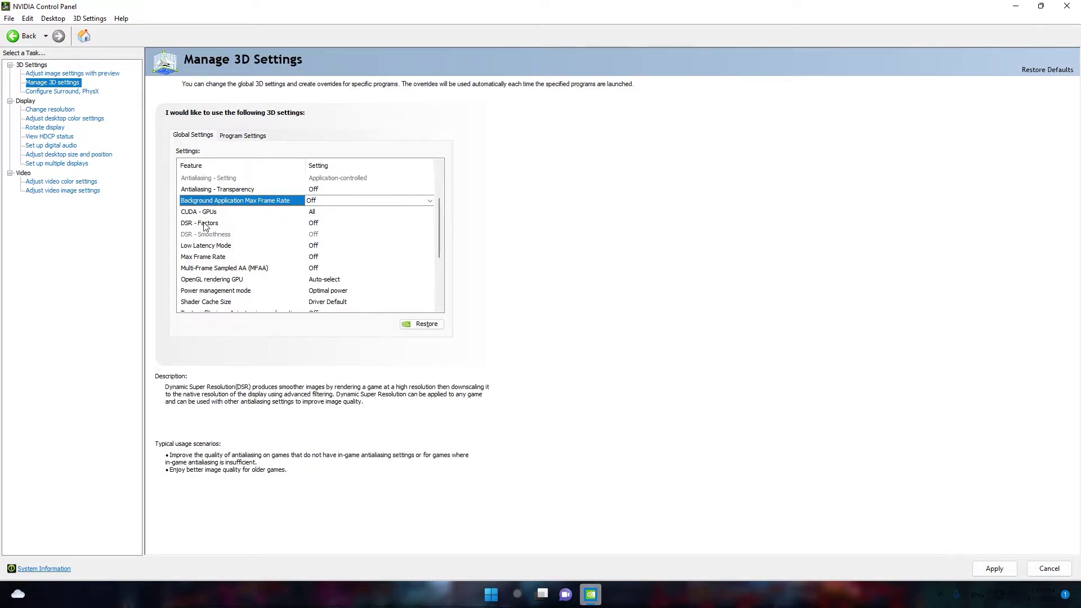
{"action": "mouse_move", "coordinate": [324, 235]}
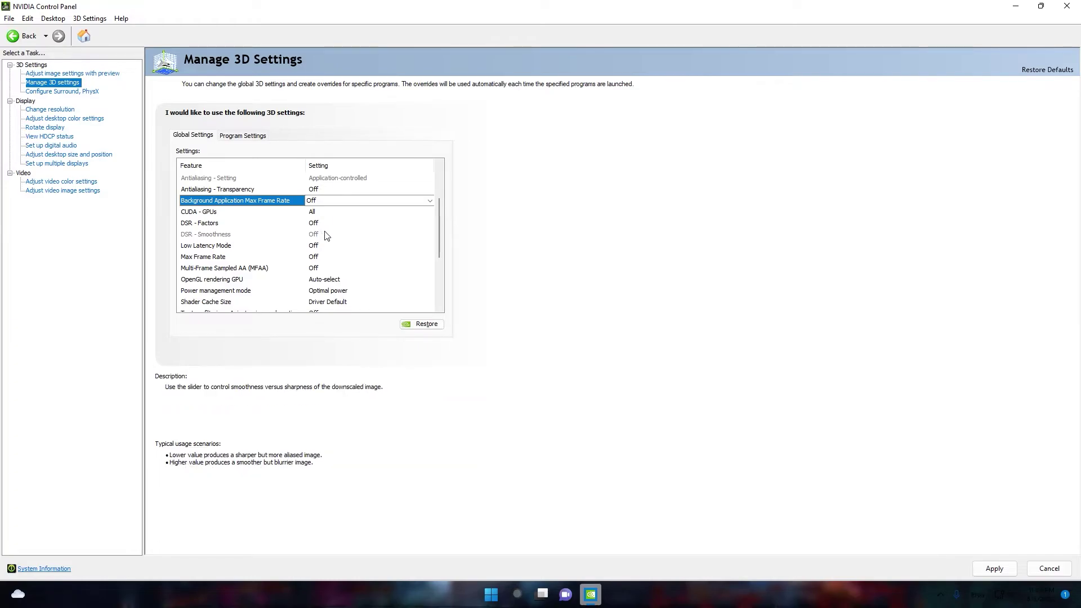
{"action": "mouse_move", "coordinate": [219, 249]}
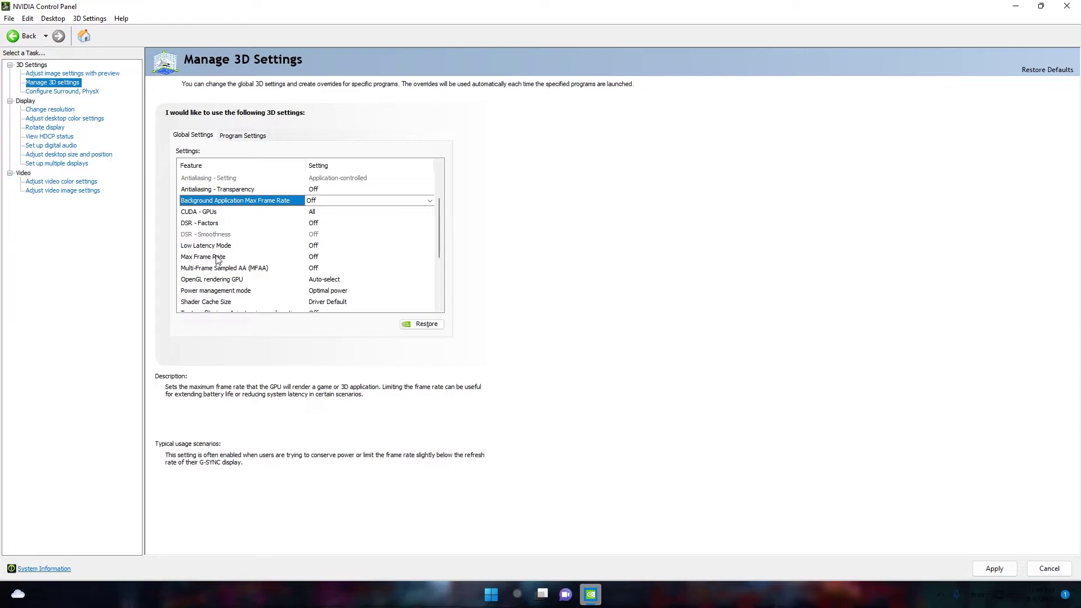
Change the global Power management mode from Optimal power to Prefer maximum performance
{"action": "scroll", "coordinate": [229, 269], "scroll_direction": "down", "scroll_amount": 1}
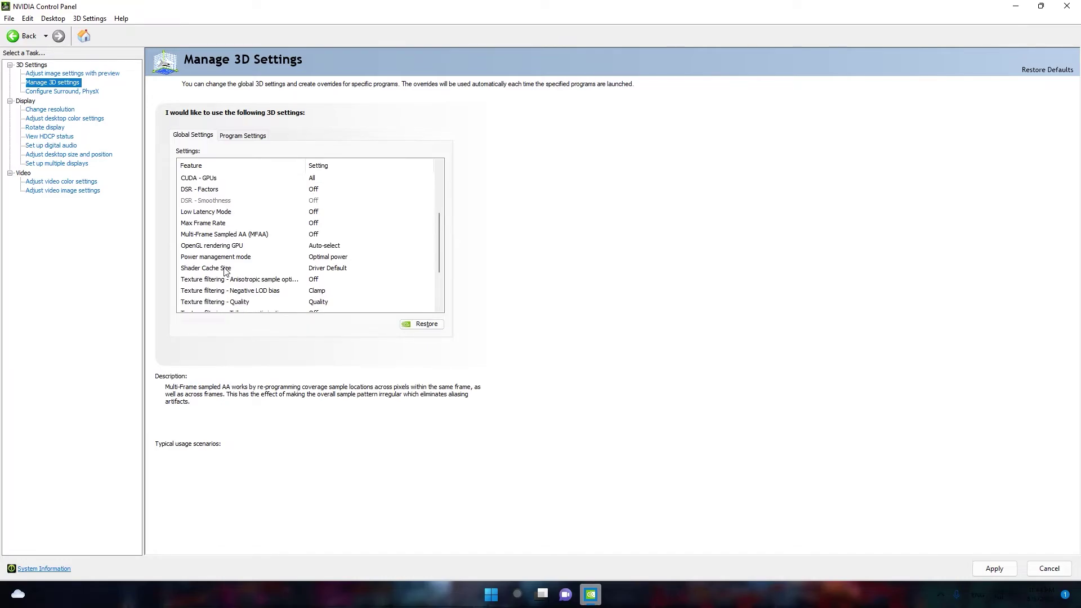
{"action": "left_click", "coordinate": [332, 261]}
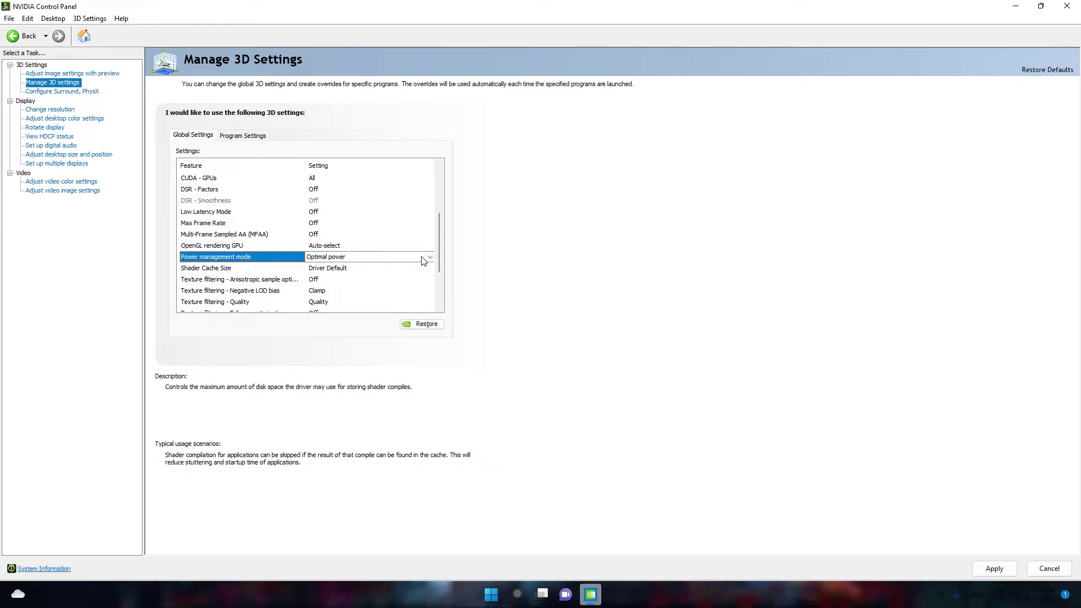
{"action": "left_click", "coordinate": [430, 258]}
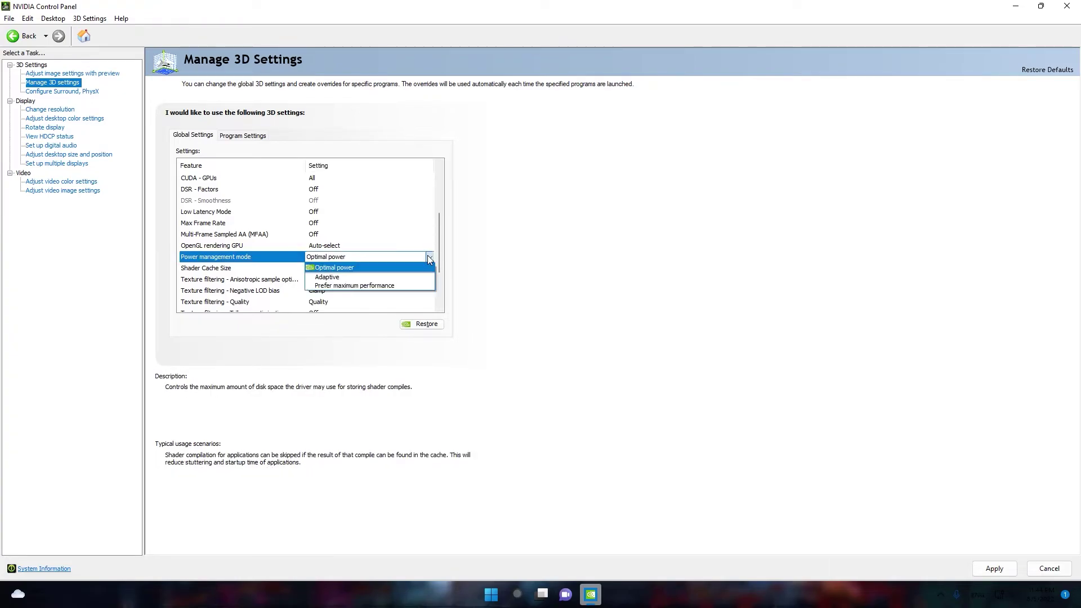
{"action": "left_click", "coordinate": [390, 287]}
{"action": "scroll", "coordinate": [339, 263], "scroll_direction": "down", "scroll_amount": 1}
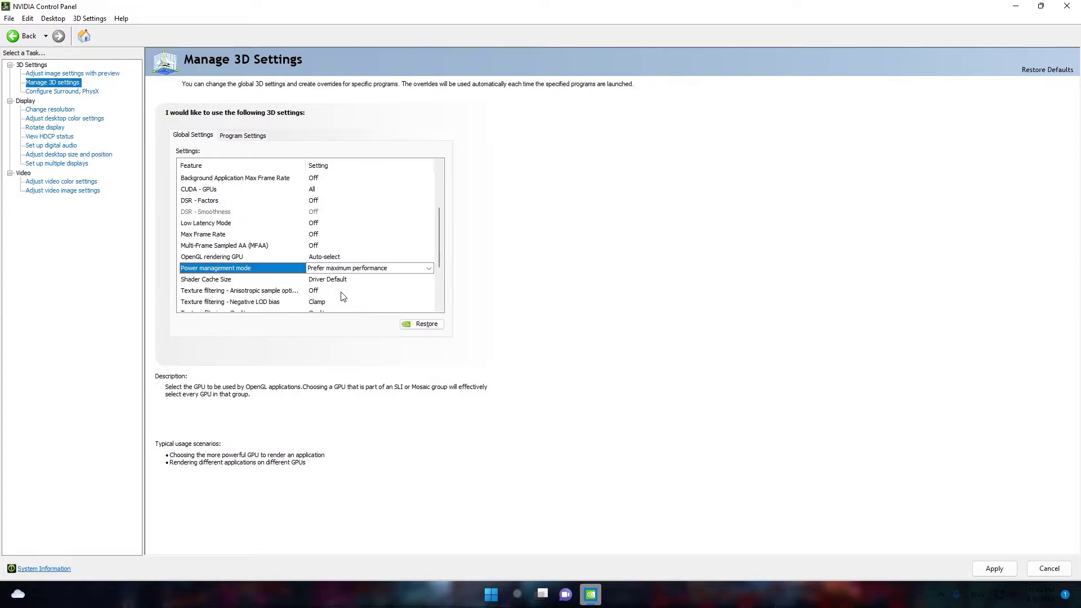
{"action": "left_click", "coordinate": [370, 269]}
{"action": "left_click", "coordinate": [478, 279]}
{"action": "scroll", "coordinate": [374, 302], "scroll_direction": "down", "scroll_amount": 1}
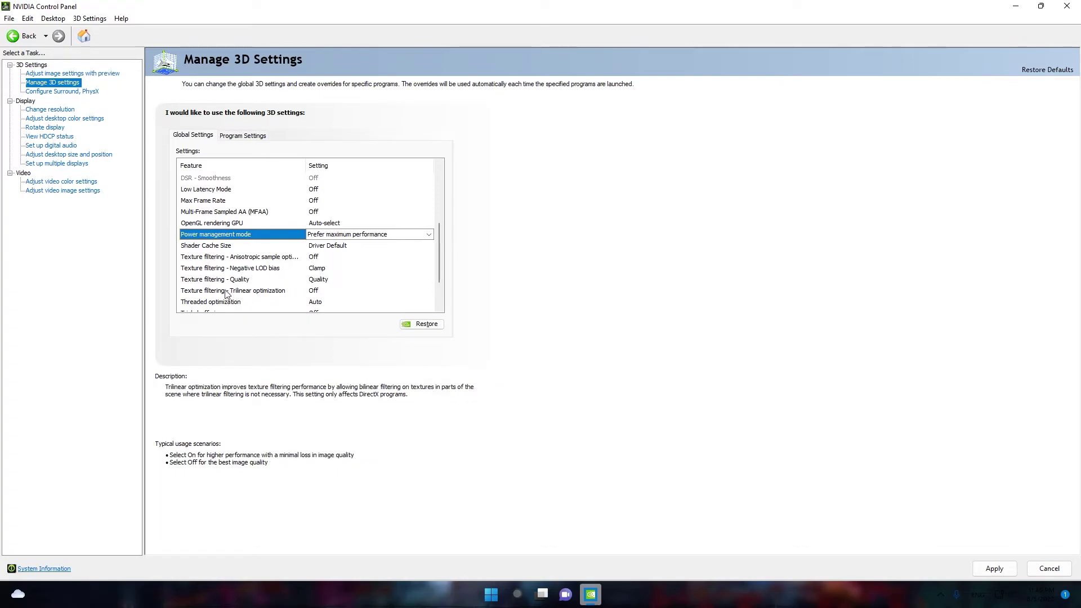
Set the global Texture filtering - Quality option to Performance
{"action": "left_click", "coordinate": [320, 281]}
{"action": "left_click", "coordinate": [378, 282]}
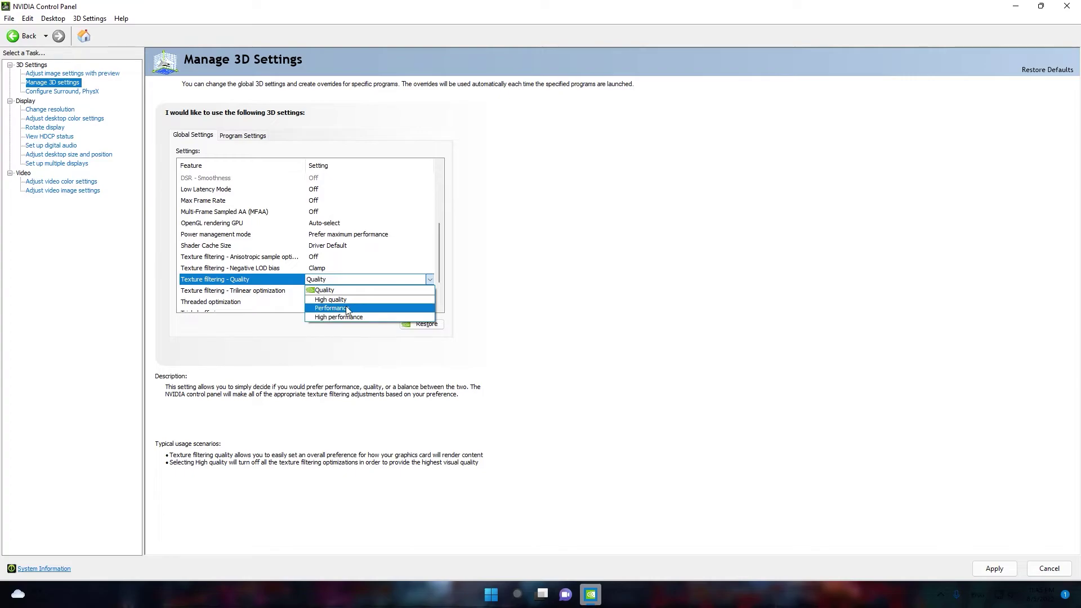
{"action": "left_click", "coordinate": [347, 309]}
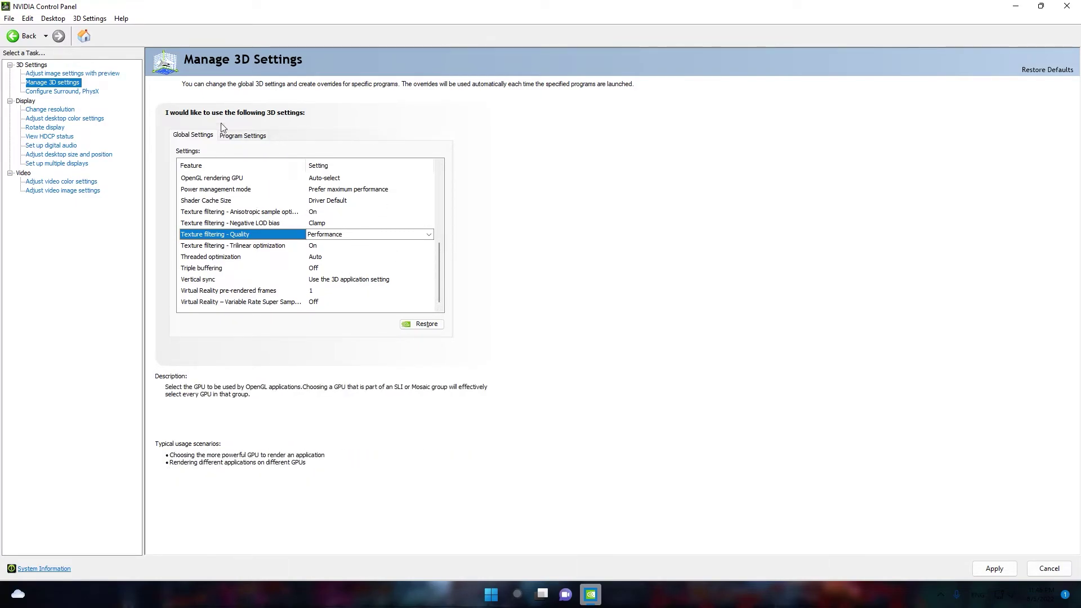
Answer the unapplied-changes prompt, then review custom resolutions on the Change Resolution page (1920 × 1080, 75Hz)
{"action": "left_click", "coordinate": [95, 93]}
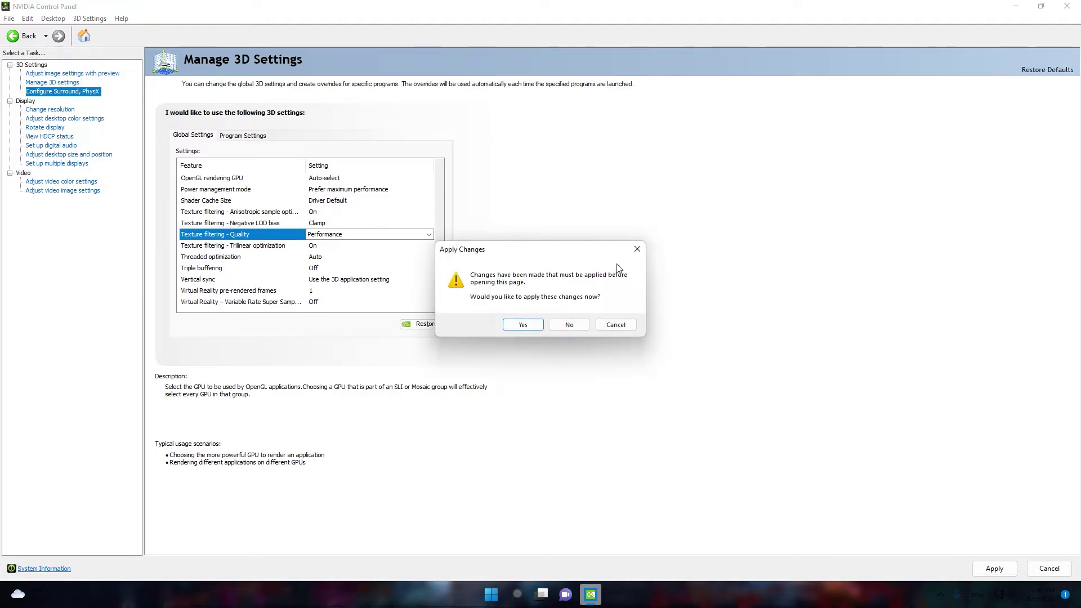
{"action": "left_click", "coordinate": [637, 250]}
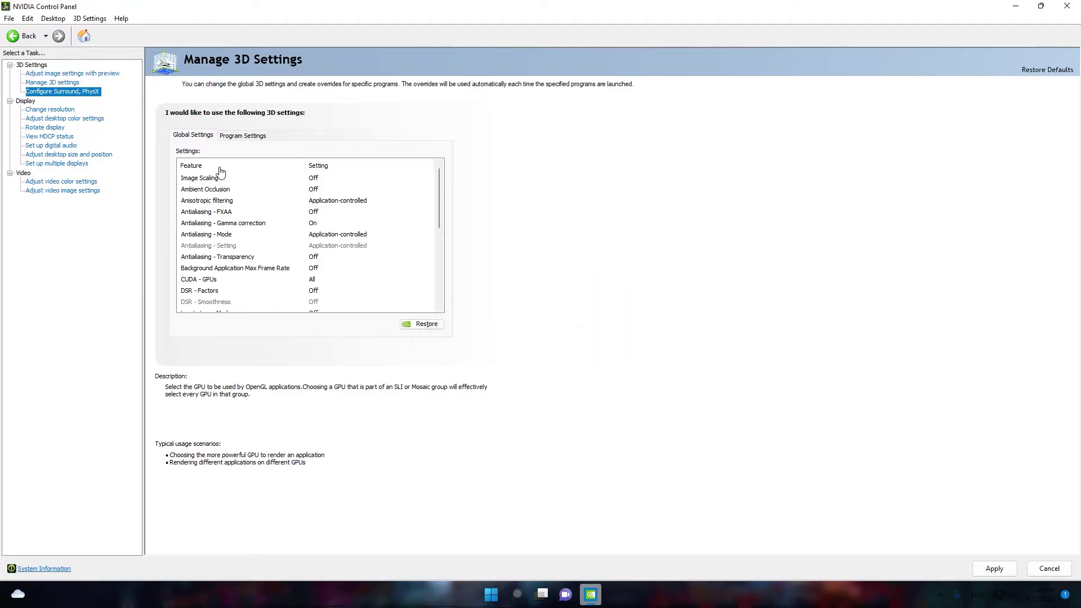
{"action": "left_click", "coordinate": [50, 109]}
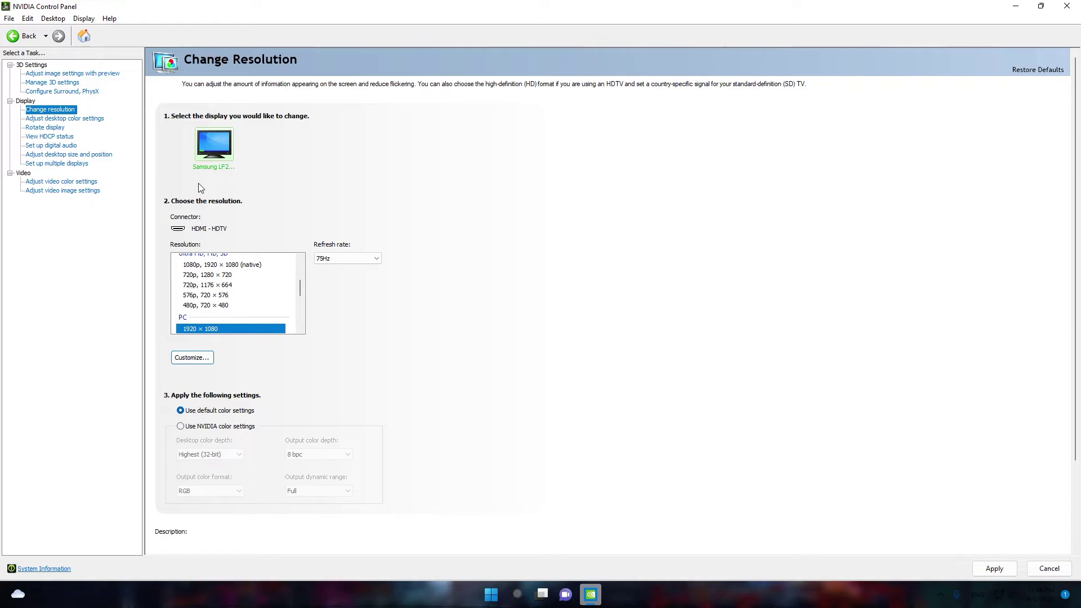
{"action": "left_click", "coordinate": [190, 359]}
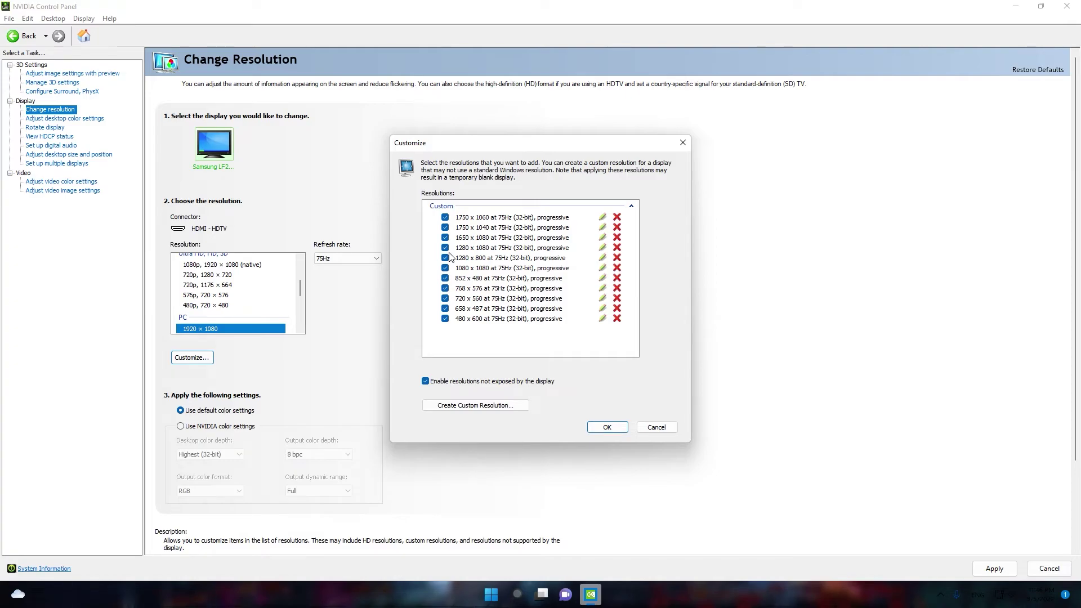
{"action": "left_click", "coordinate": [683, 148]}
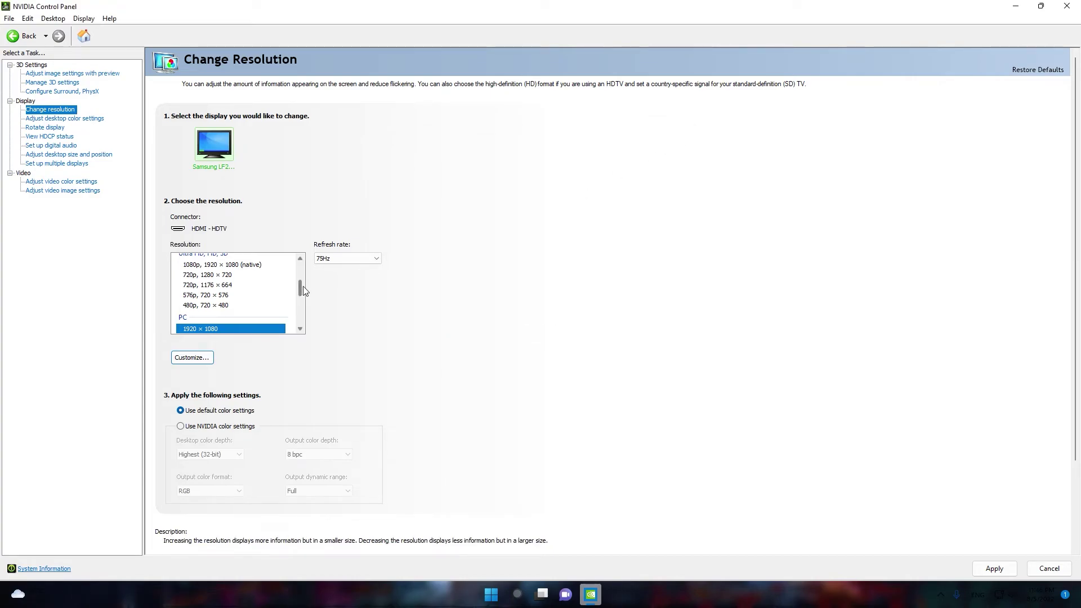
{"action": "left_click_drag", "start_coordinate": [303, 287], "coordinate": [289, 322]}
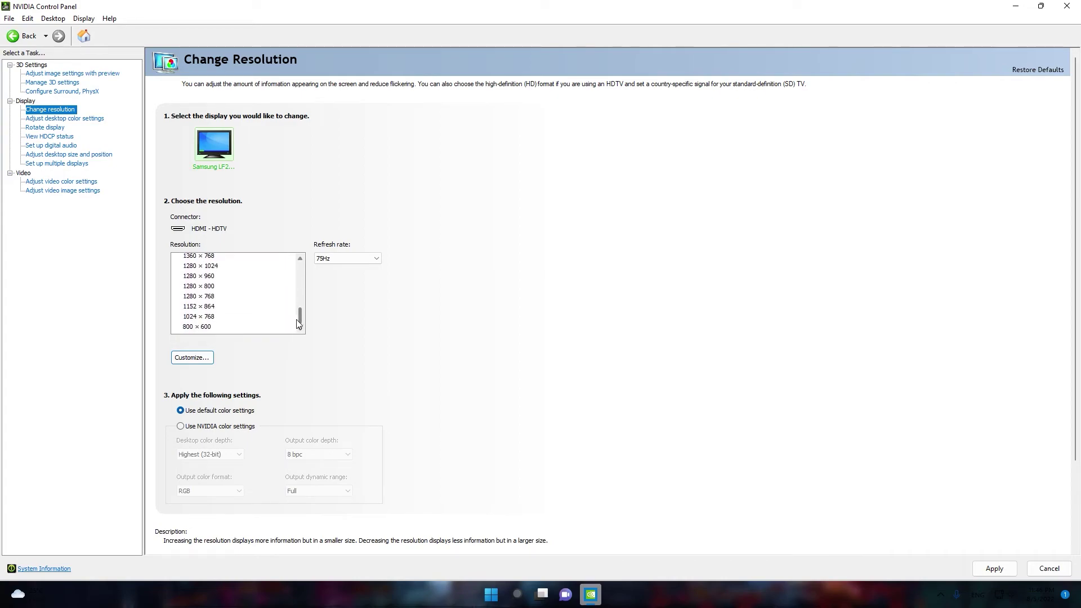
{"action": "left_click", "coordinate": [344, 262]}
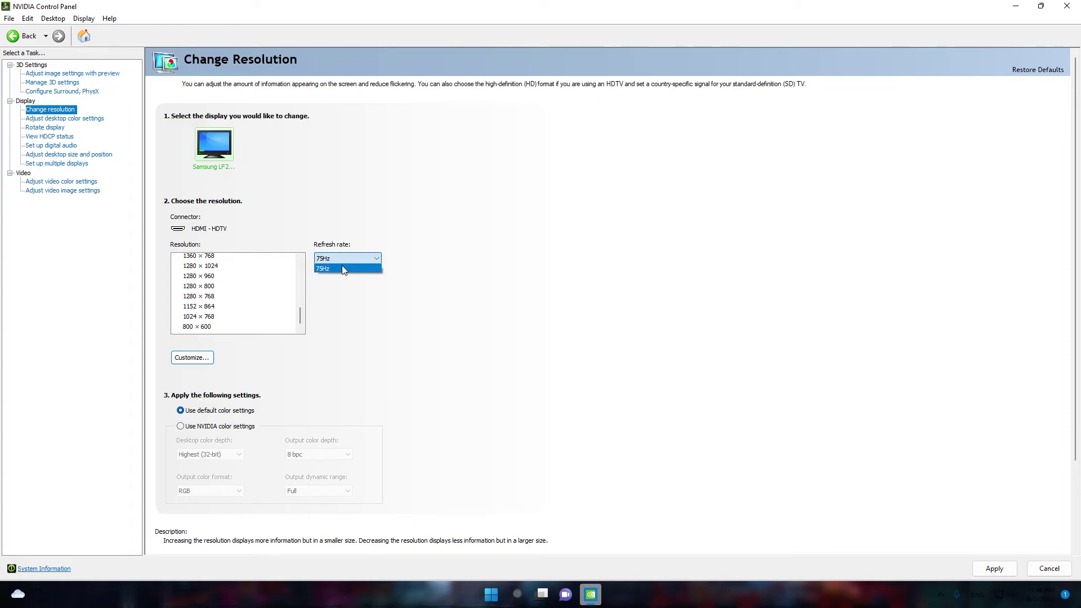
{"action": "left_click", "coordinate": [511, 297]}
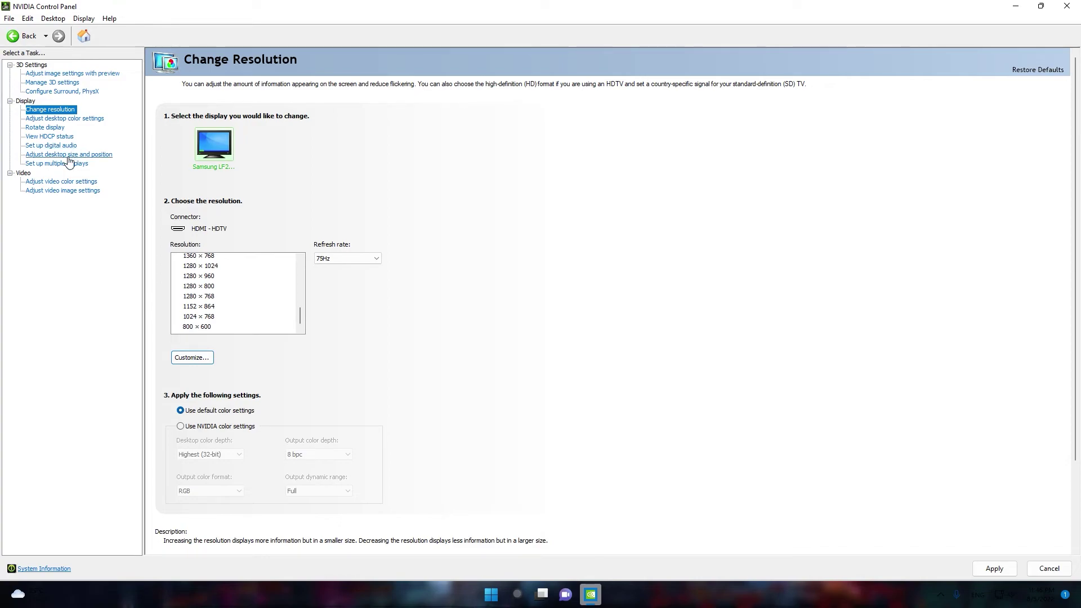
On Adjust Desktop Color Settings, drop brightness from 50% to 30%, keeping All channels selected
{"action": "left_click", "coordinate": [67, 119]}
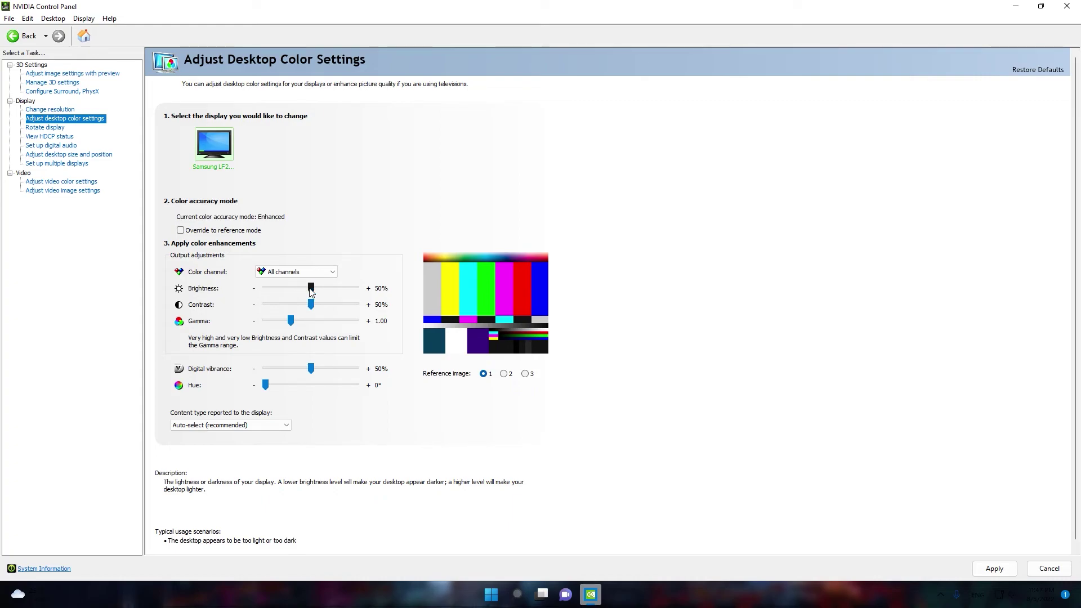
{"action": "mouse_move", "coordinate": [310, 289]}
{"action": "left_mouse_down"}
{"action": "mouse_move", "coordinate": [328, 290]}
{"action": "mouse_move", "coordinate": [290, 292]}
{"action": "left_mouse_up"}
{"action": "left_click", "coordinate": [280, 273]}
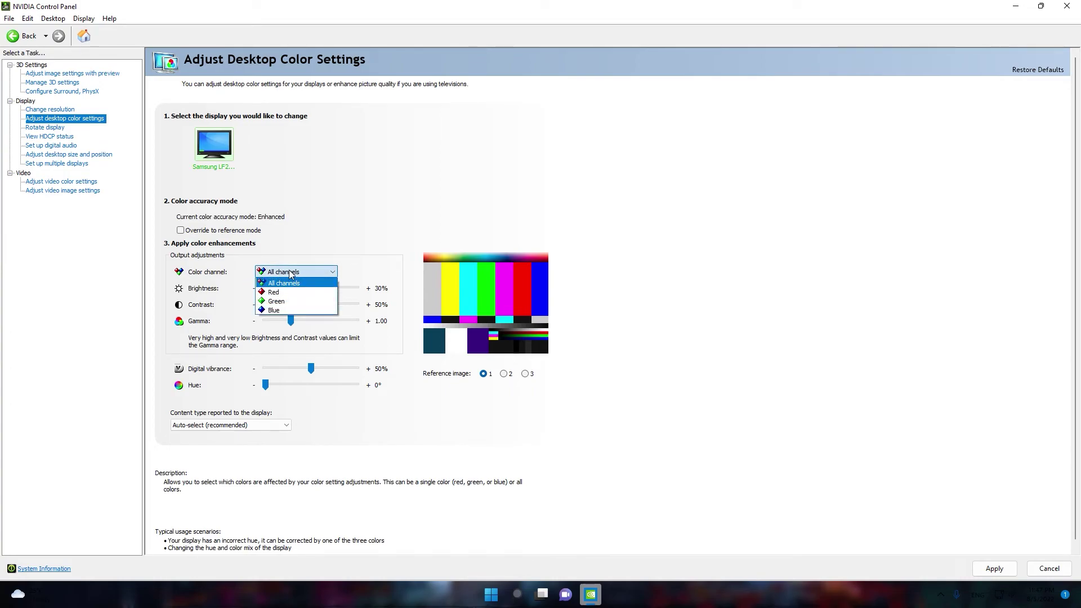
{"action": "left_click", "coordinate": [353, 274]}
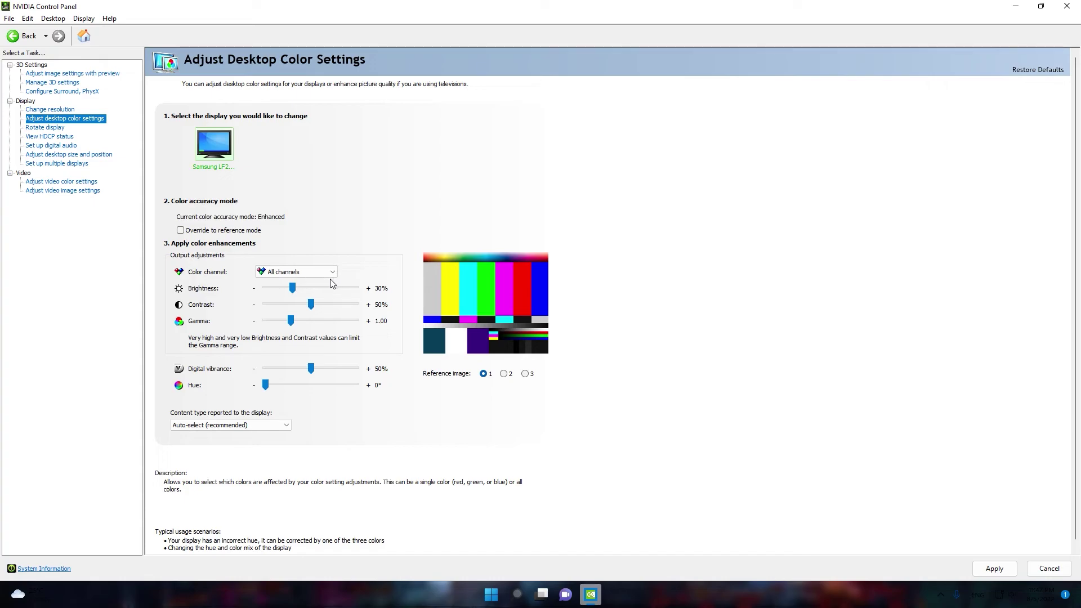
Set desktop contrast to 80%, gamma to 0.81, and digital vibrance to 29%
{"action": "left_click_drag", "start_coordinate": [311, 304], "coordinate": [338, 302]}
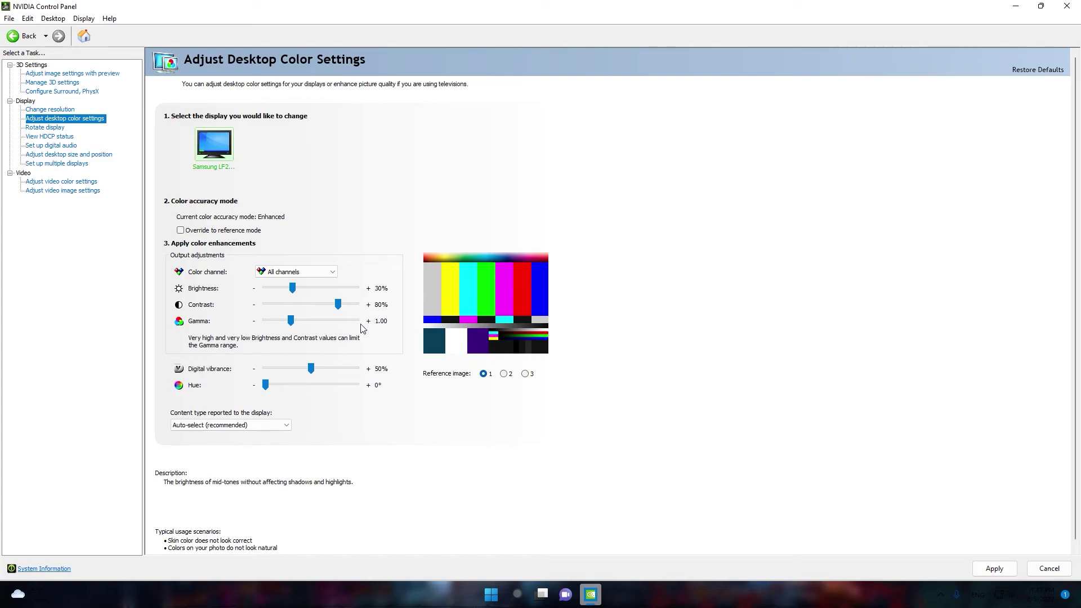
{"action": "mouse_move", "coordinate": [291, 321]}
{"action": "left_mouse_down"}
{"action": "mouse_move", "coordinate": [302, 321]}
{"action": "mouse_move", "coordinate": [284, 322]}
{"action": "left_mouse_up"}
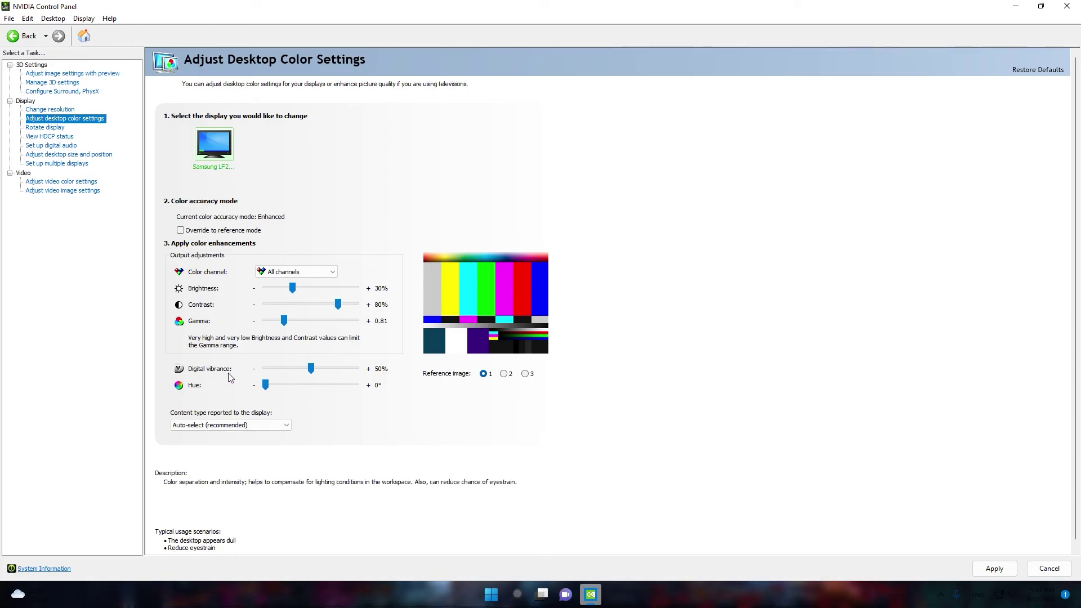
{"action": "left_click_drag", "start_coordinate": [307, 363], "coordinate": [251, 389]}
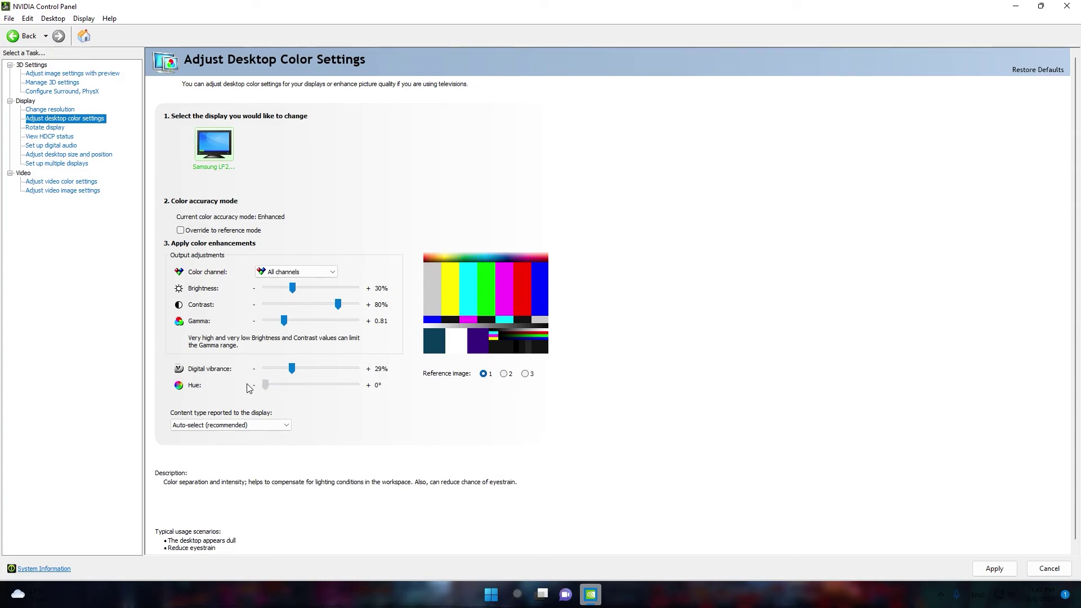